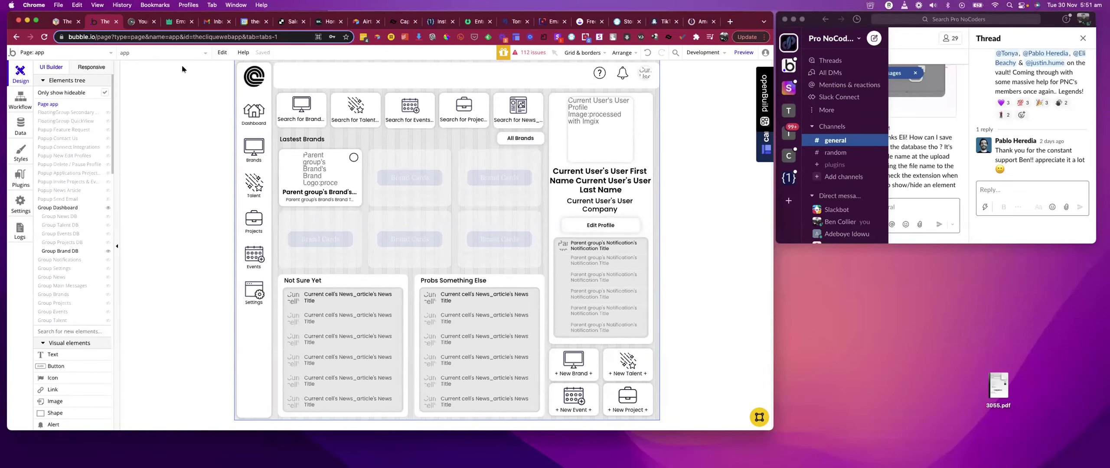
# Add a "Page is loaded" event to the app page's workflows.
pyautogui.click(17, 103)
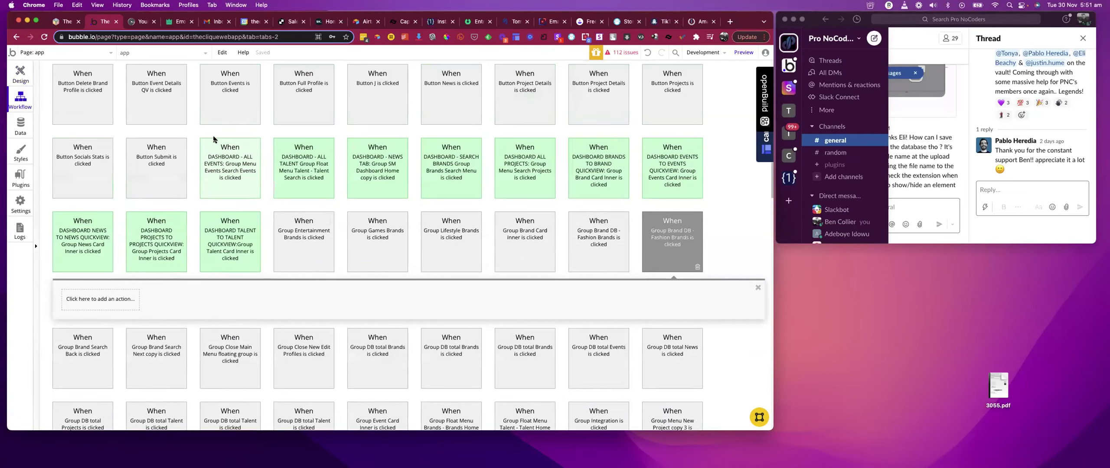
pyautogui.scroll(-10, 215, 139)
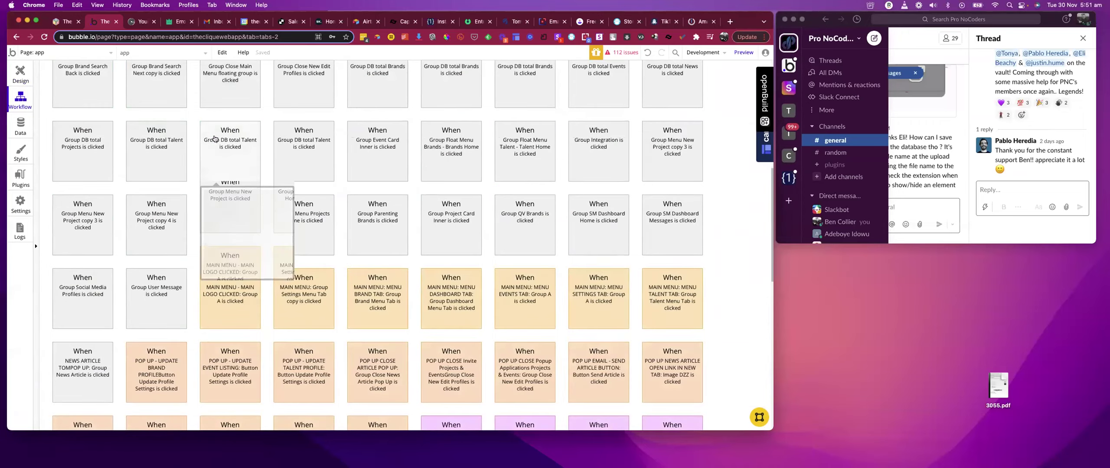
pyautogui.scroll(-10, 215, 138)
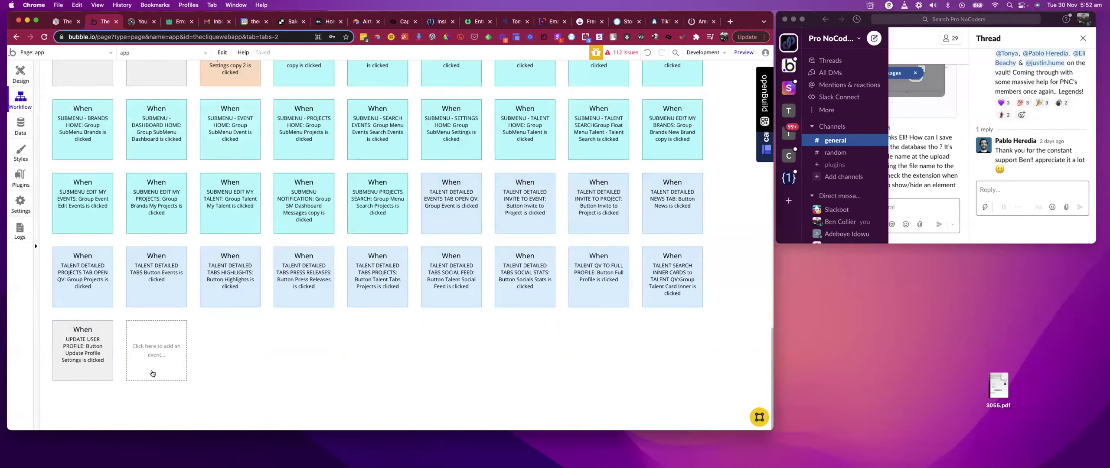
pyautogui.click(152, 374)
pyautogui.scroll(-3, 155, 355)
pyautogui.moveTo(161, 296)
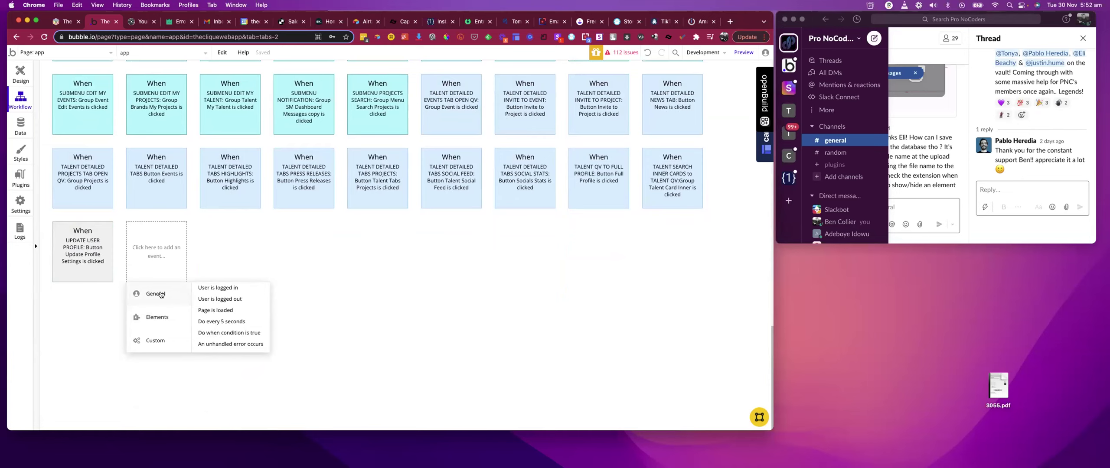
pyautogui.click(230, 311)
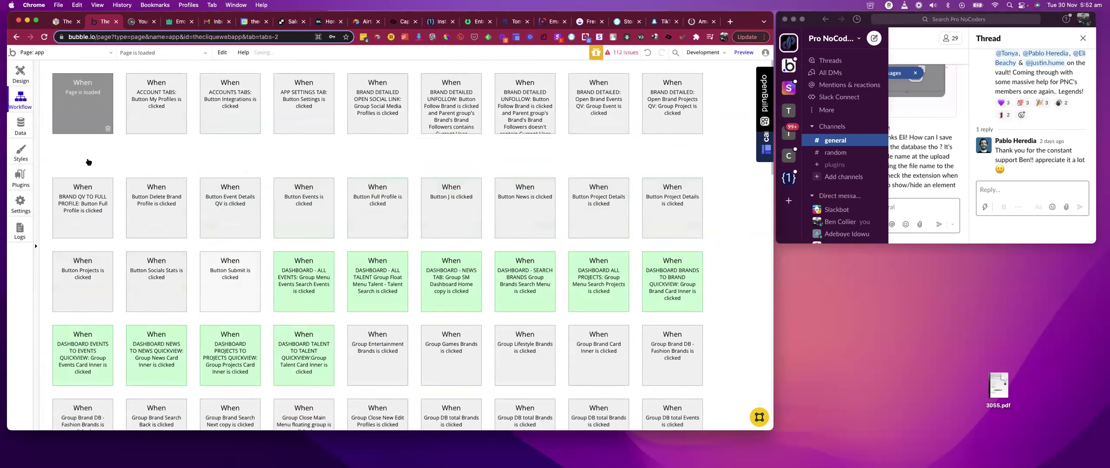
# Add a Go to page action with destination app to the page-load event and enable extra page parameters with a blank entry.
pyautogui.click(88, 161)
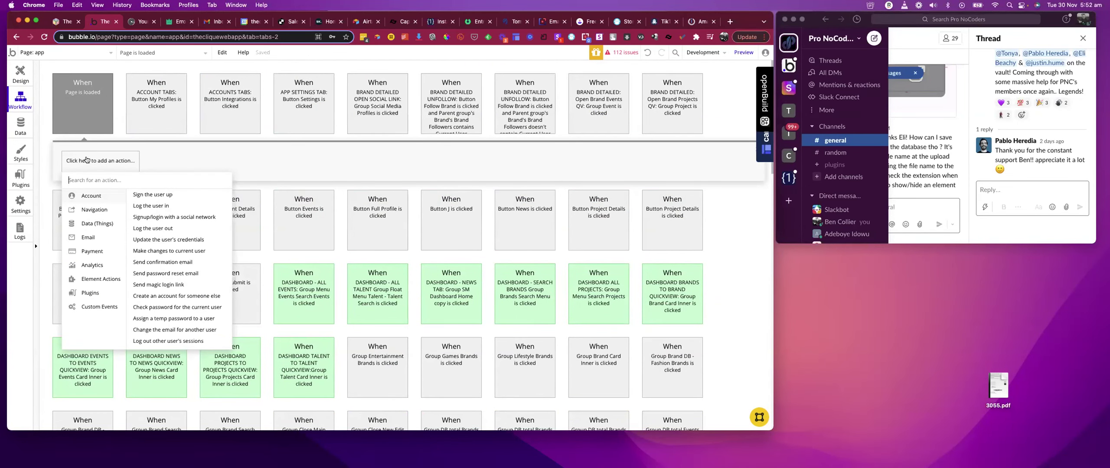
pyautogui.moveTo(113, 210)
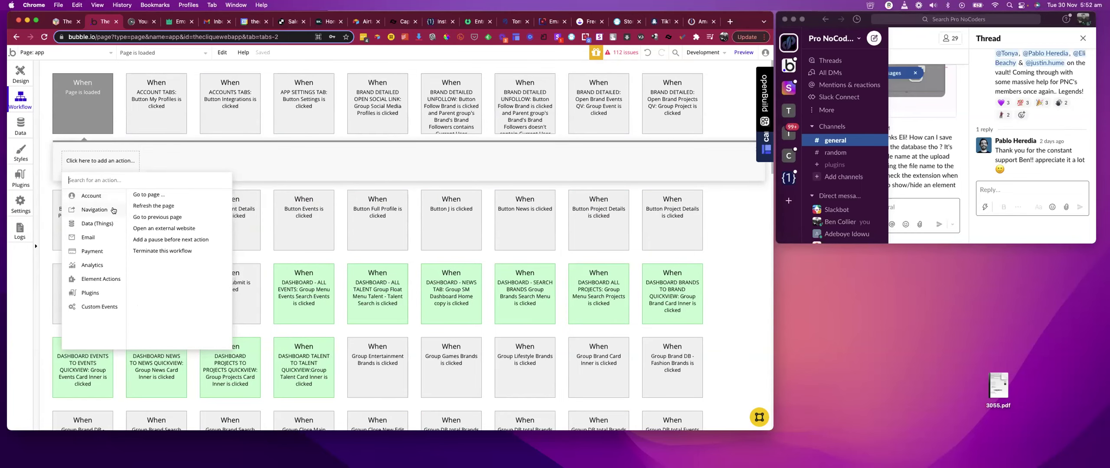
pyautogui.click(167, 197)
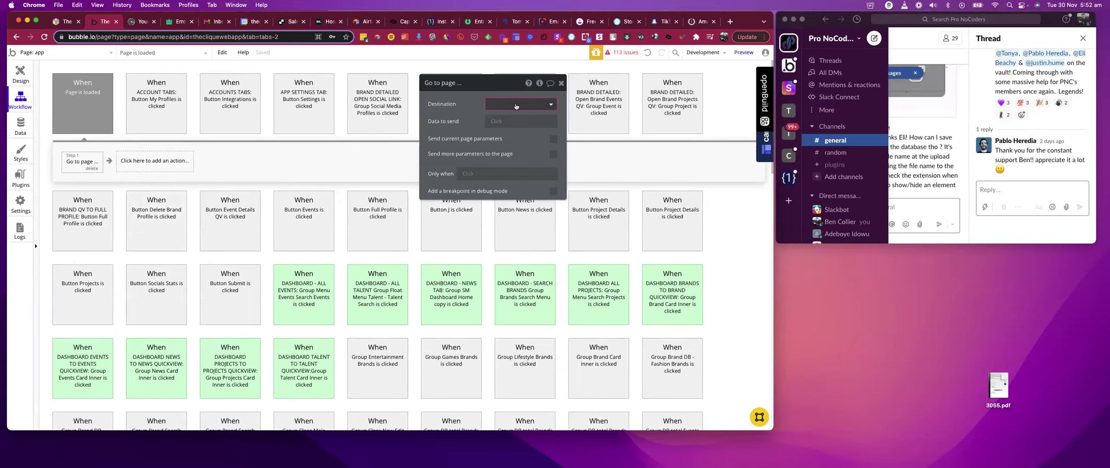
pyautogui.click(515, 106)
pyautogui.click(493, 122)
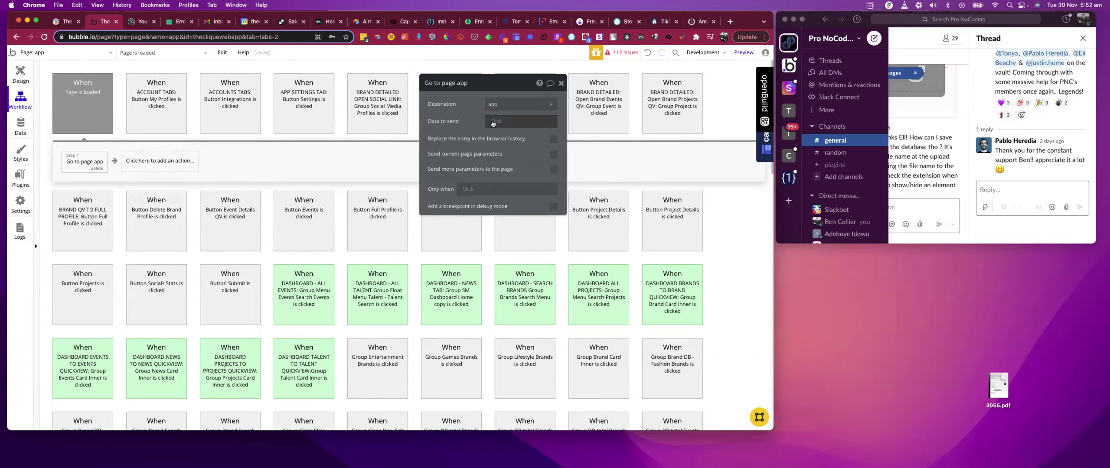
pyautogui.click(553, 169)
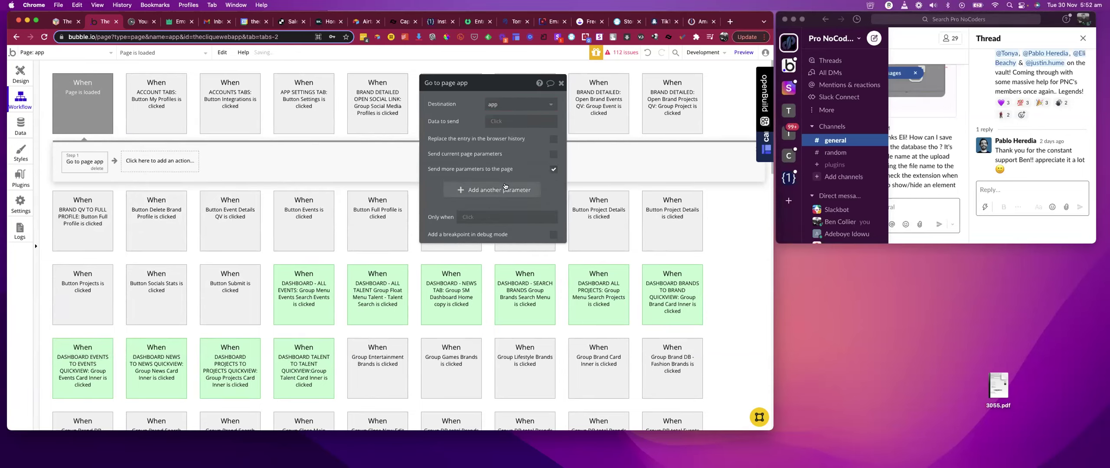
pyautogui.click(505, 188)
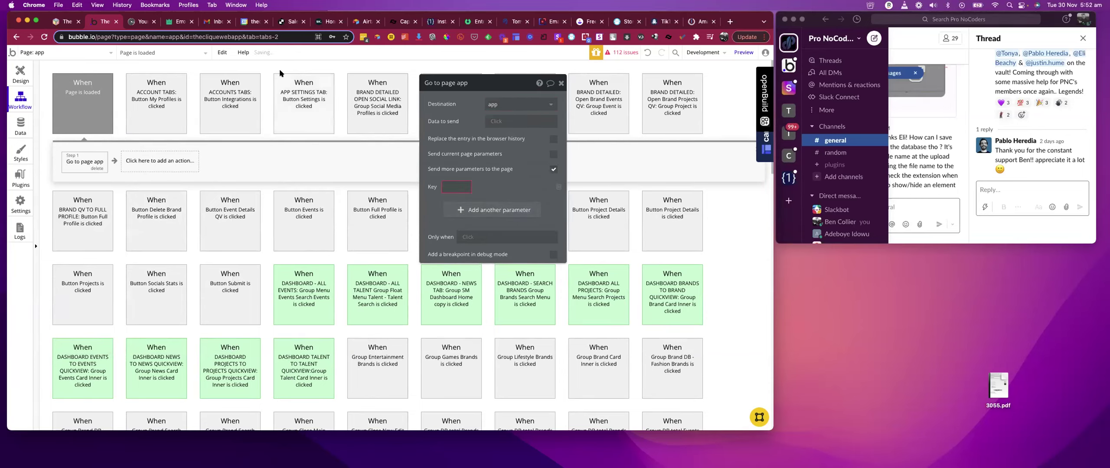
# Examine the visibility condition of Group Dashboard in the page design to find its URL parameter and value.
pyautogui.click(20, 73)
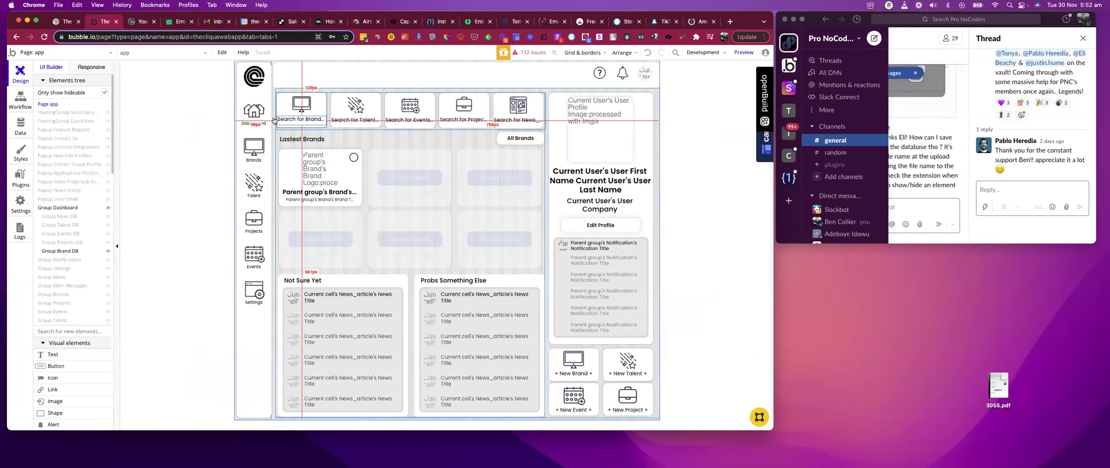
pyautogui.click(272, 114)
pyautogui.click(306, 91)
pyautogui.doubleClick(307, 90)
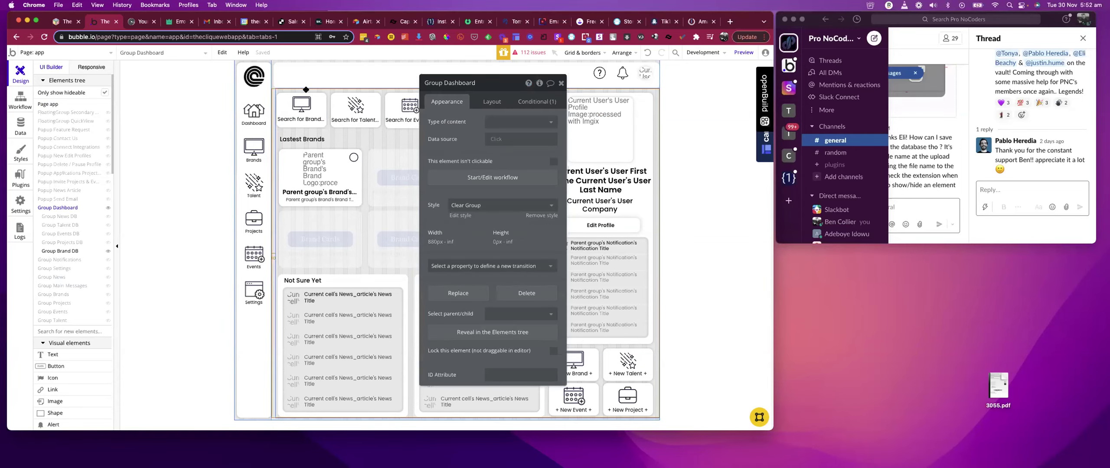
pyautogui.click(537, 102)
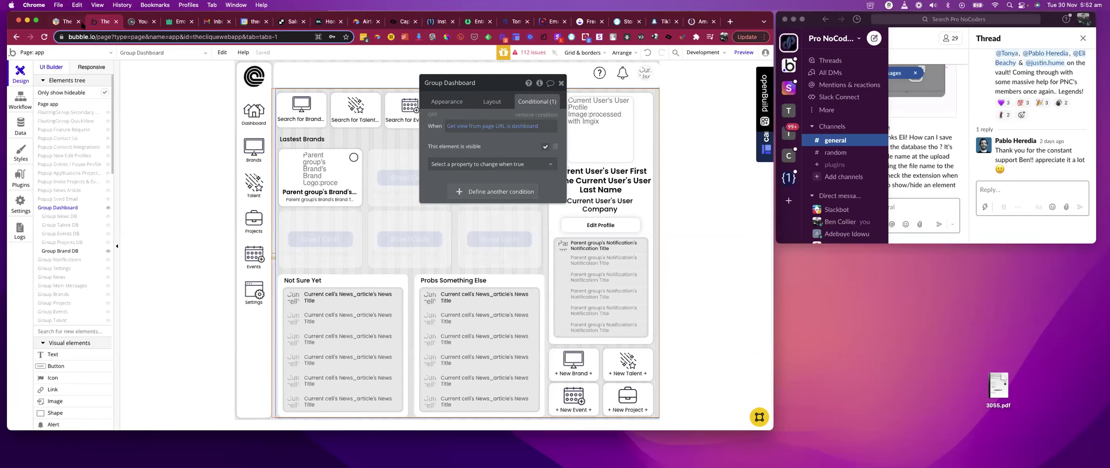
# Set the Go to page action's first parameter to key view with the value dashboard.
pyautogui.click(21, 101)
pyautogui.click(463, 192)
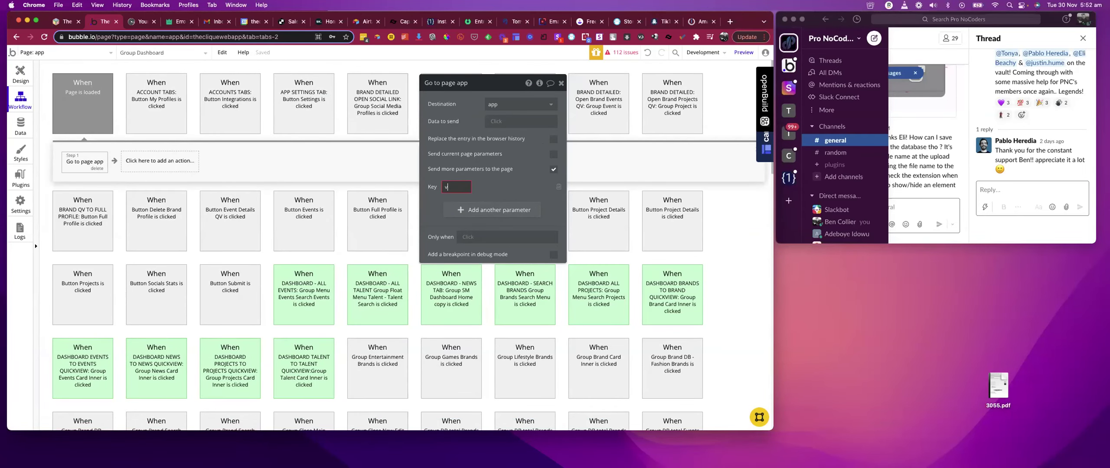
pyautogui.write('view')
pyautogui.click(514, 188)
pyautogui.write('dashboar')
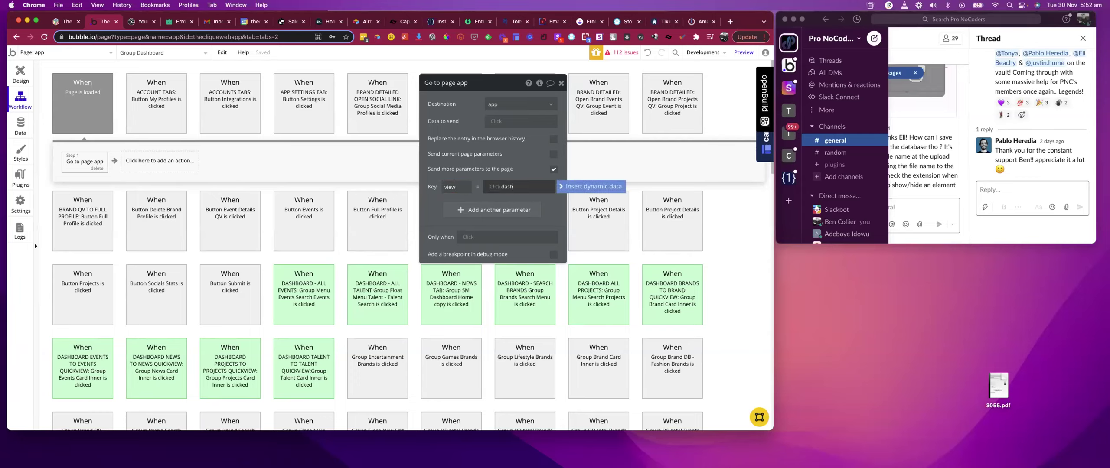
pyautogui.click(391, 169)
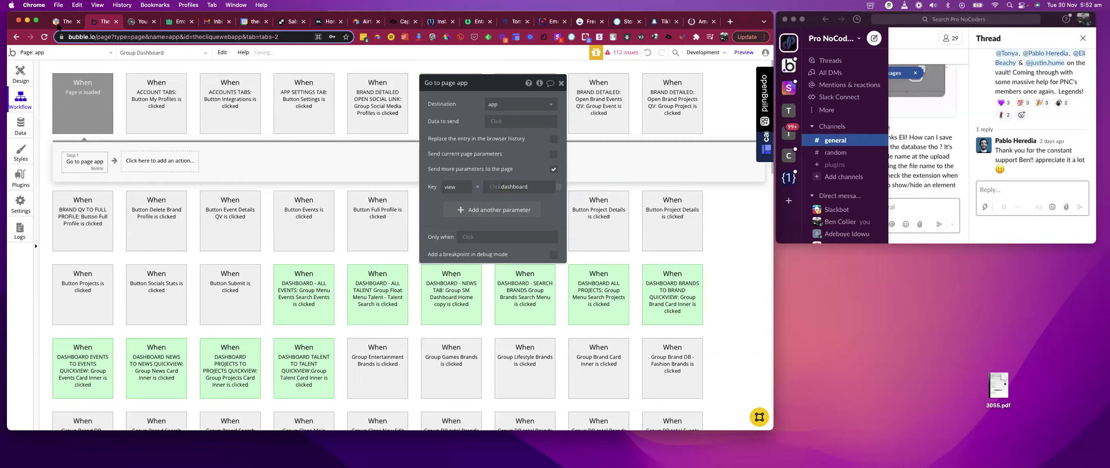
# Inspect the groups nested in the dashboard and examine Group Brand DB's visibility condition for its URL parameter and value.
pyautogui.click(20, 75)
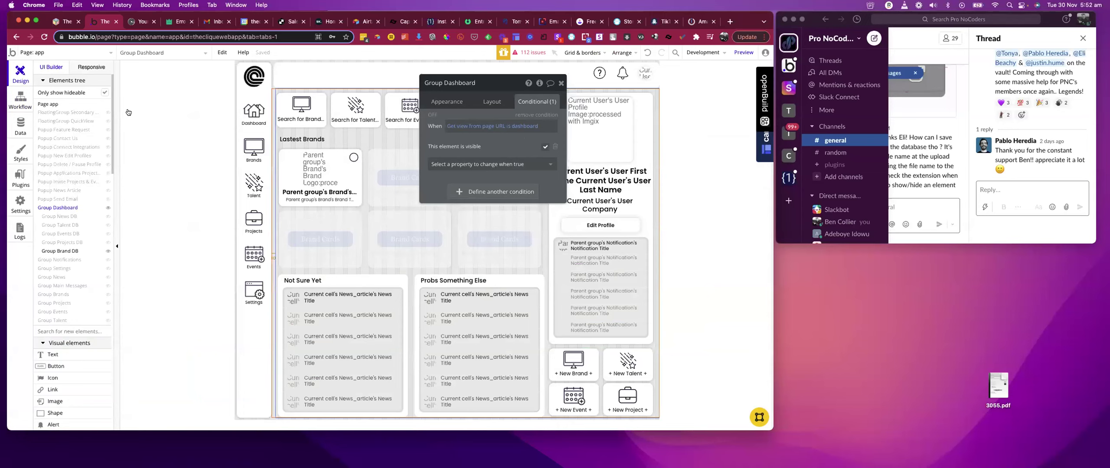
pyautogui.click(276, 130)
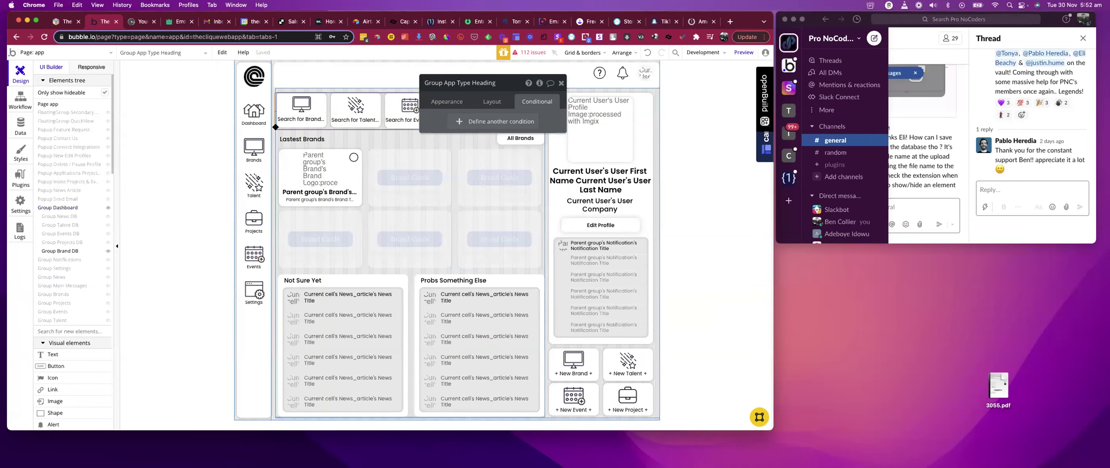
pyautogui.click(651, 182)
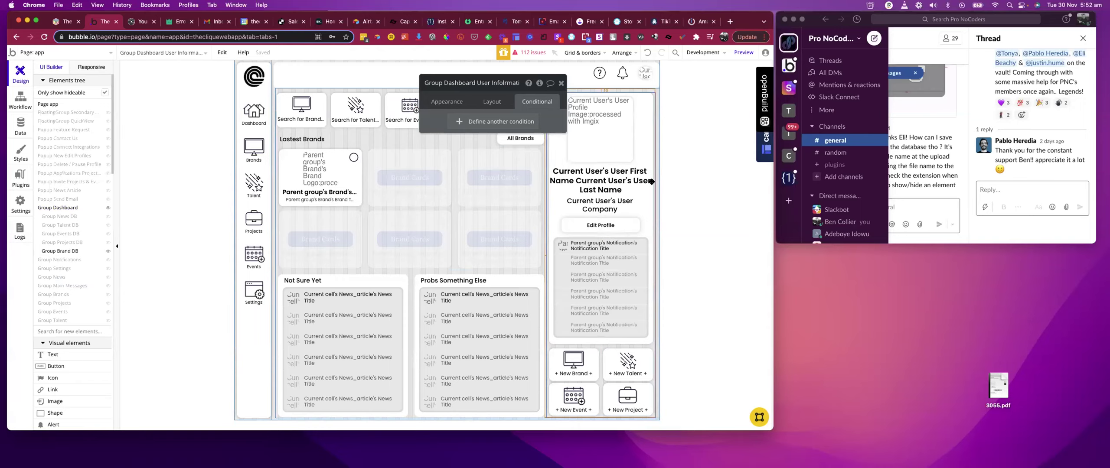
pyautogui.click(544, 217)
pyautogui.scroll(-1, 578, 283)
pyautogui.scroll(1, 579, 283)
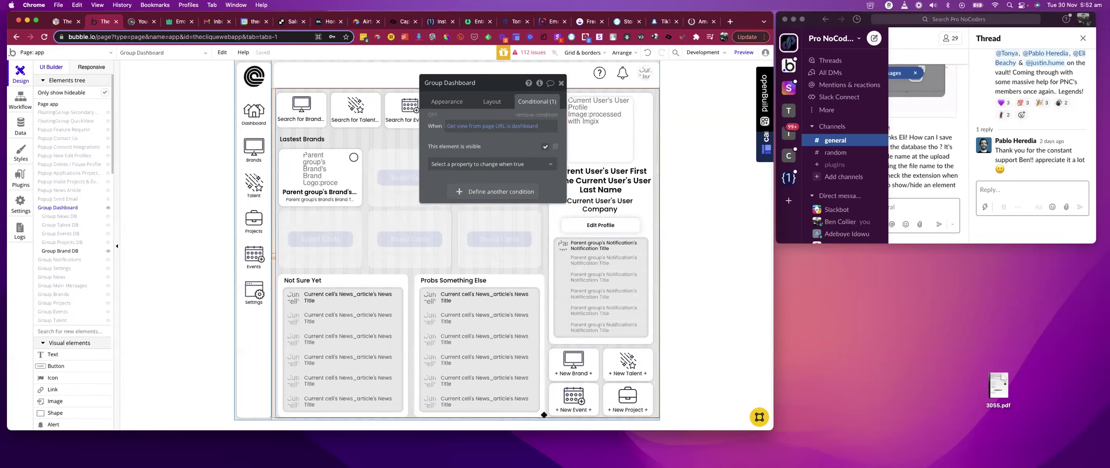
pyautogui.click(376, 130)
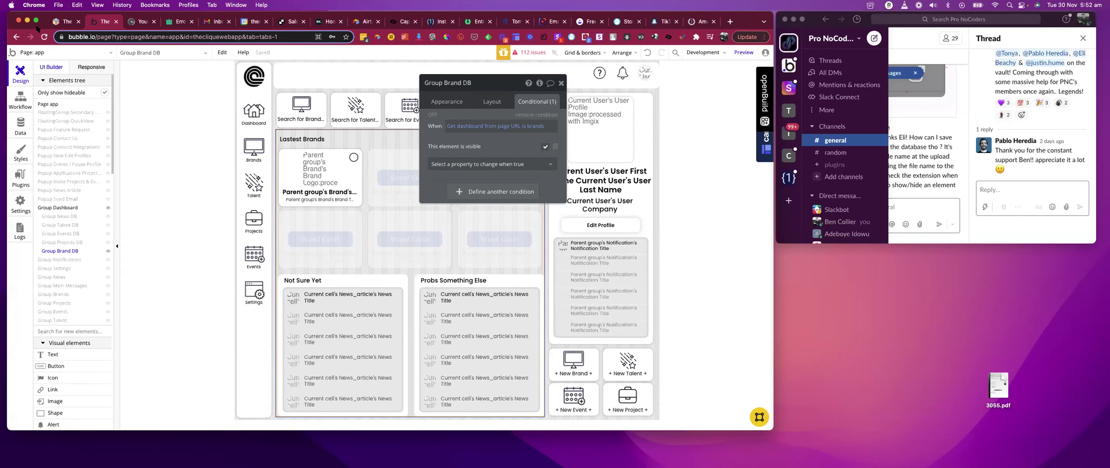
# Add a second parameter to the Go to page action with key dashboard and value brands.
pyautogui.click(20, 99)
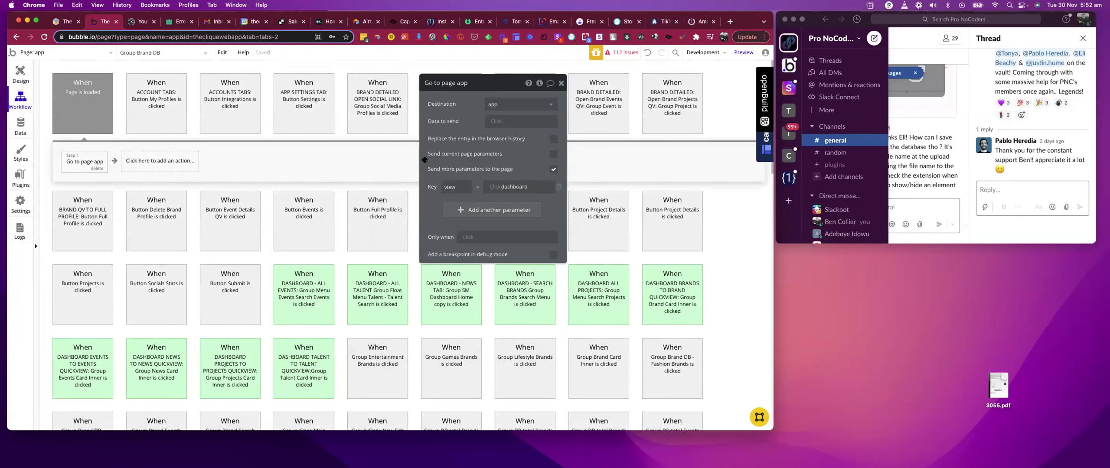
pyautogui.click(478, 210)
pyautogui.write('dashboard')
pyautogui.click(550, 207)
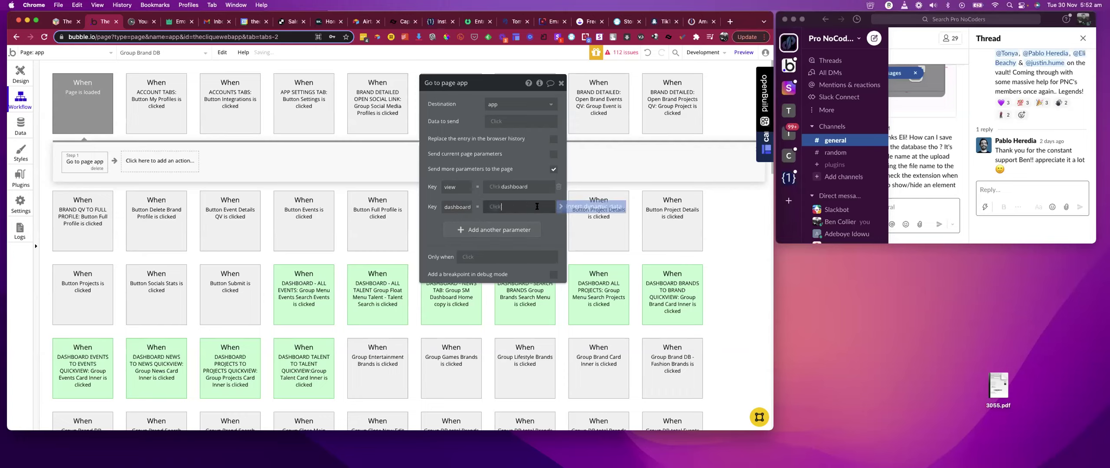
pyautogui.write('brands')
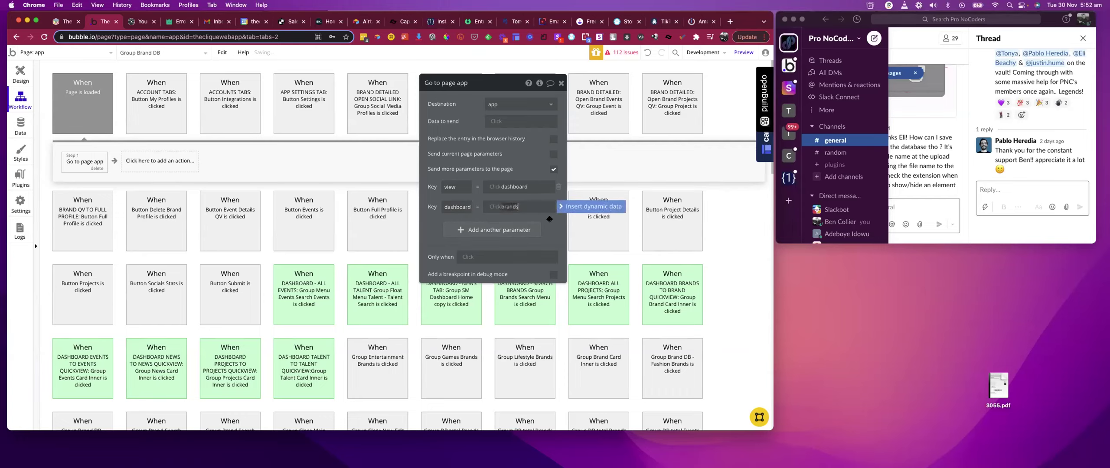
pyautogui.press('Return')
pyautogui.click(21, 74)
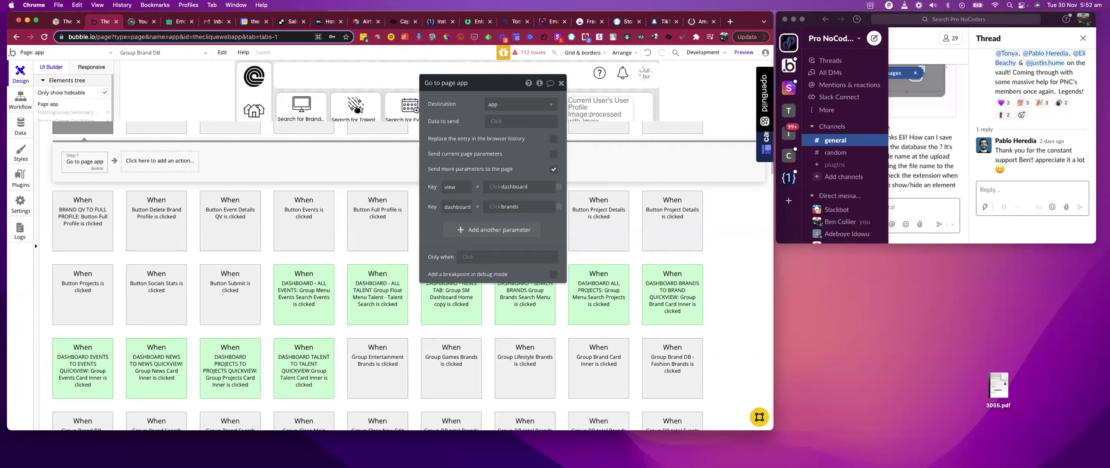
pyautogui.click(562, 83)
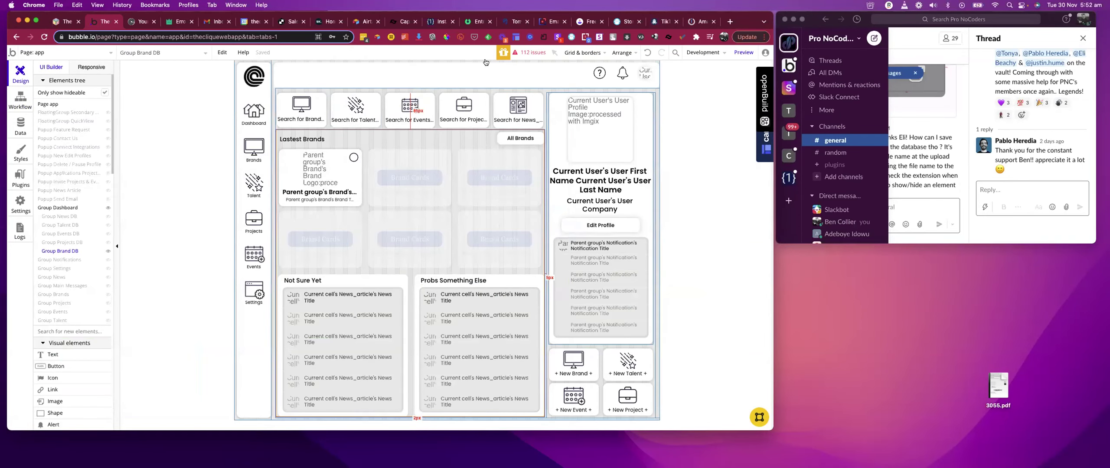
pyautogui.click(22, 99)
# Restrict the Go to page action to run only when the text parameter view from the page URL is empty.
pyautogui.click(500, 258)
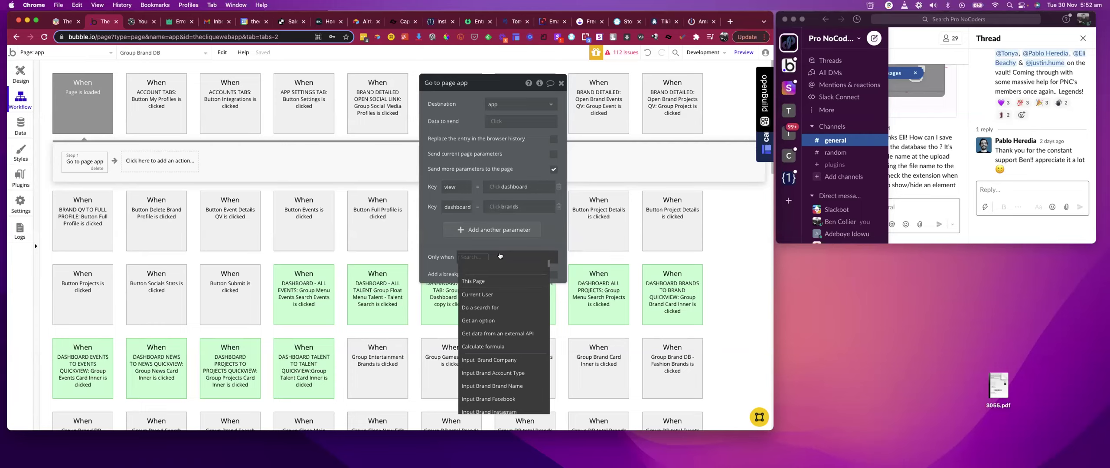
pyautogui.write('get')
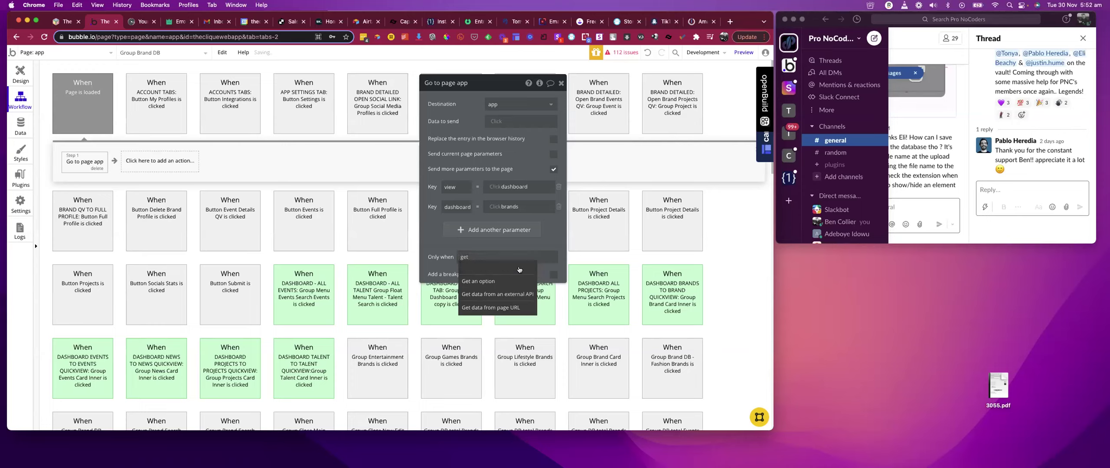
pyautogui.press('Return')
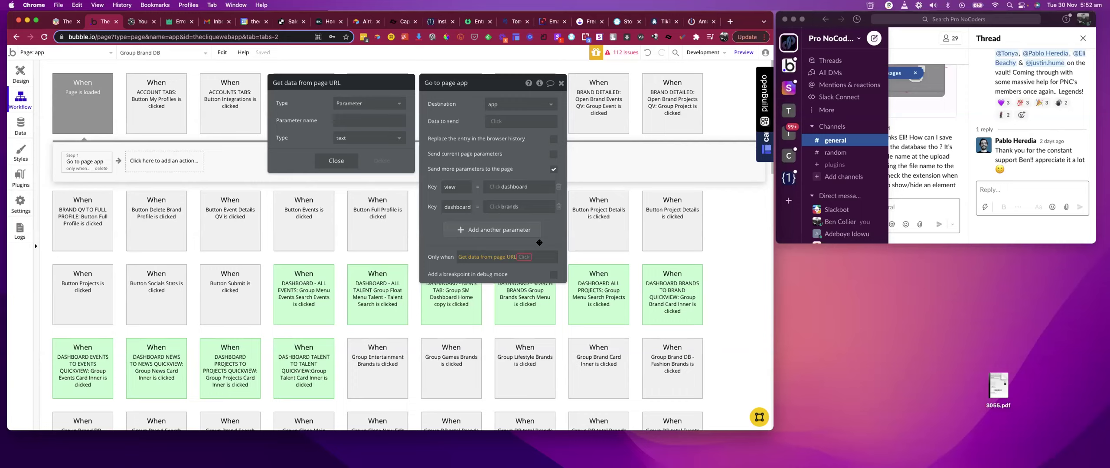
pyautogui.click(373, 122)
pyautogui.write('view')
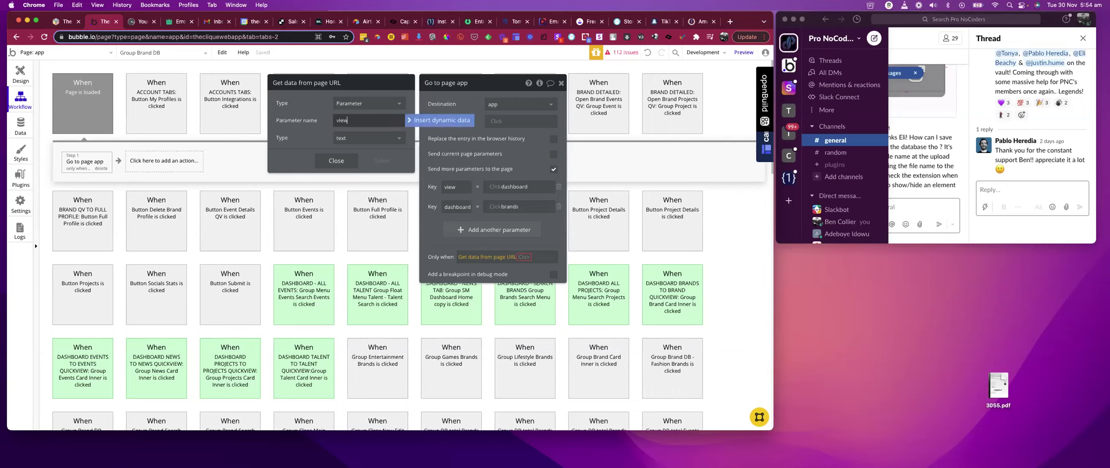
pyautogui.click(306, 130)
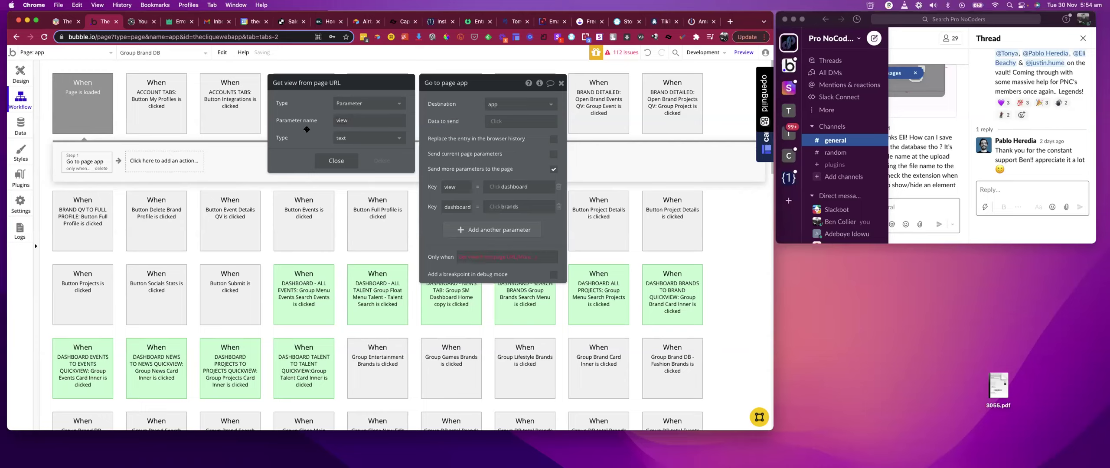
pyautogui.click(527, 256)
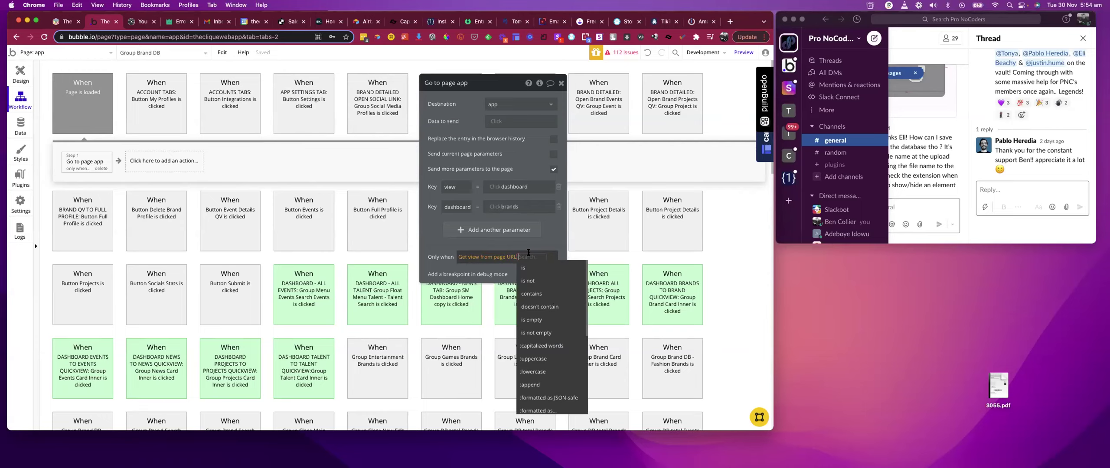
pyautogui.click(551, 320)
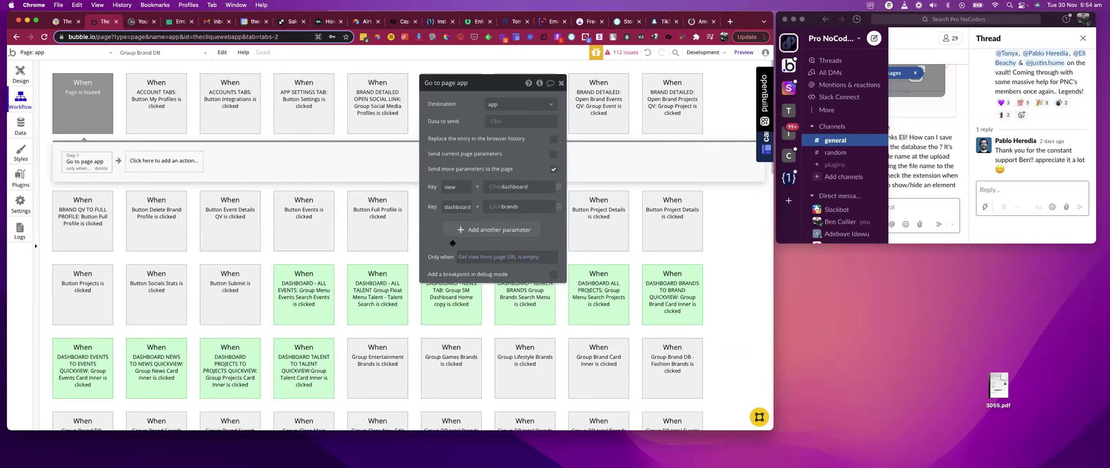
pyautogui.click(537, 258)
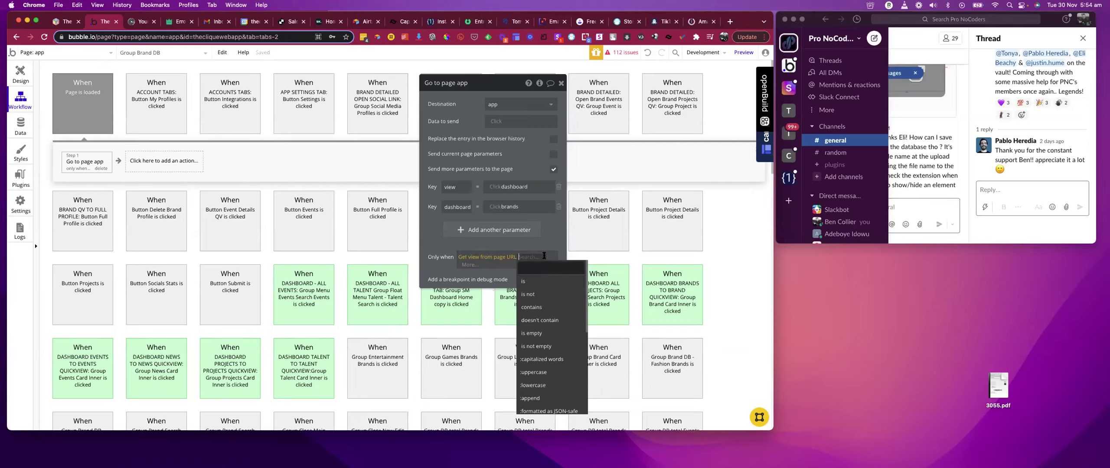
pyautogui.click(483, 272)
pyautogui.click(466, 302)
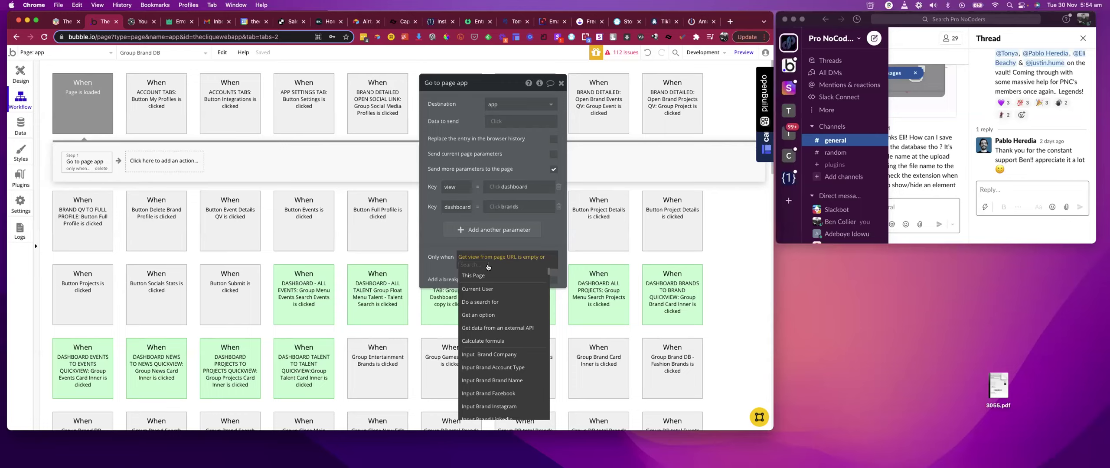
pyautogui.click(534, 257)
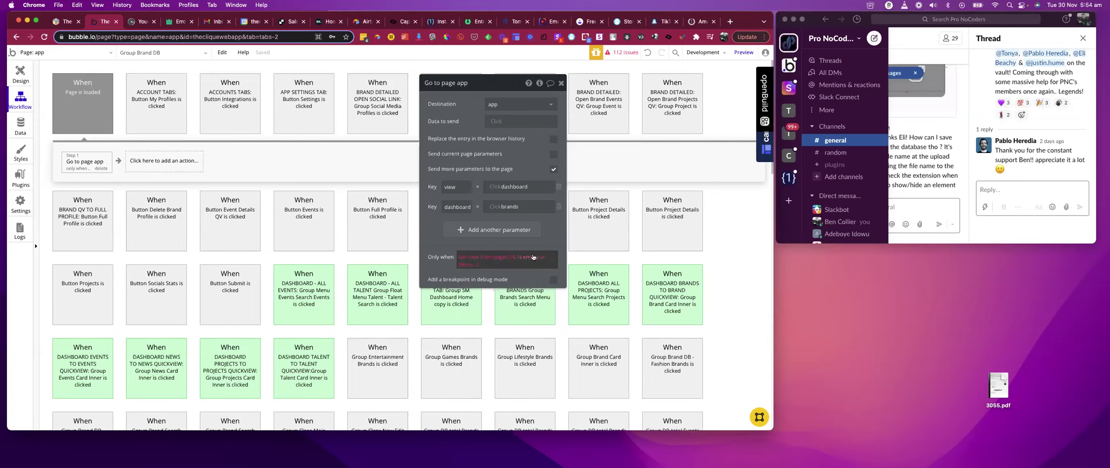
pyautogui.click(492, 265)
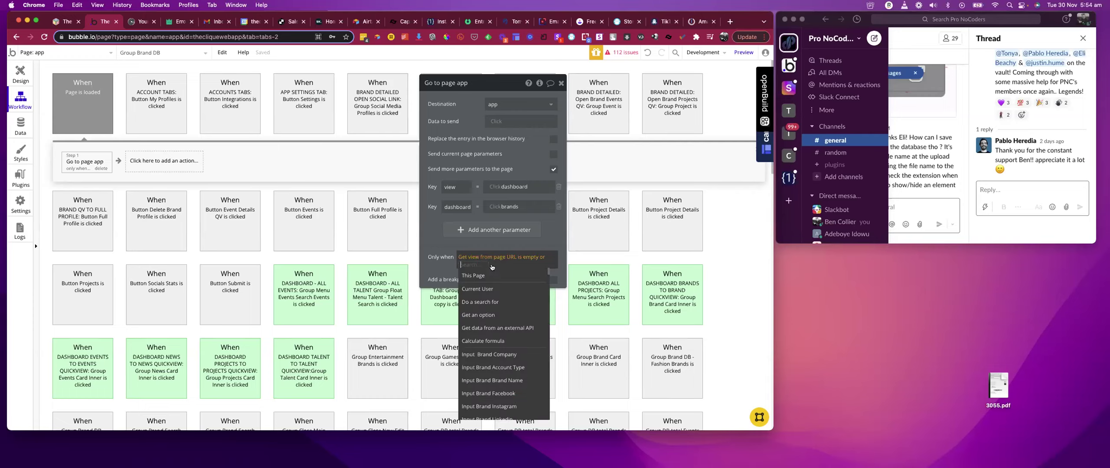
pyautogui.press('BackSpace')
pyautogui.press('BackSpace')
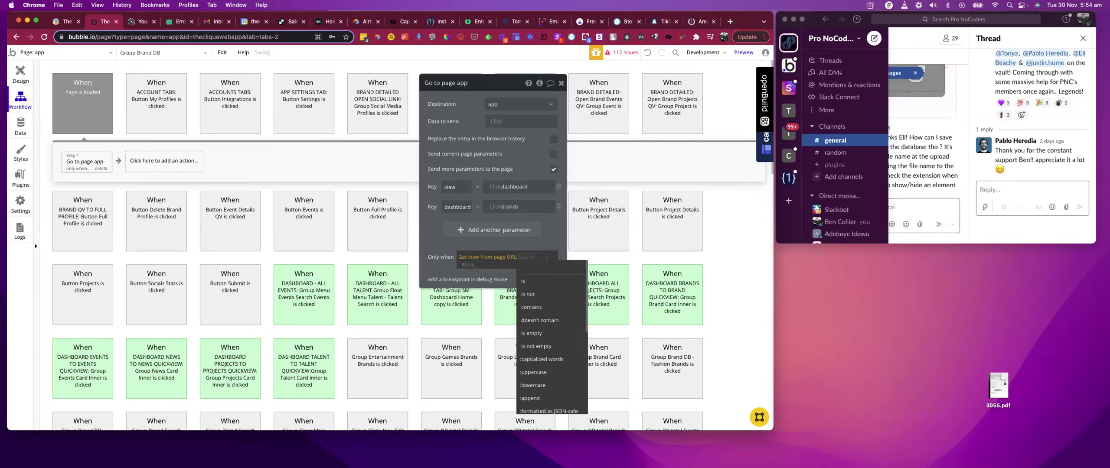
pyautogui.click(534, 333)
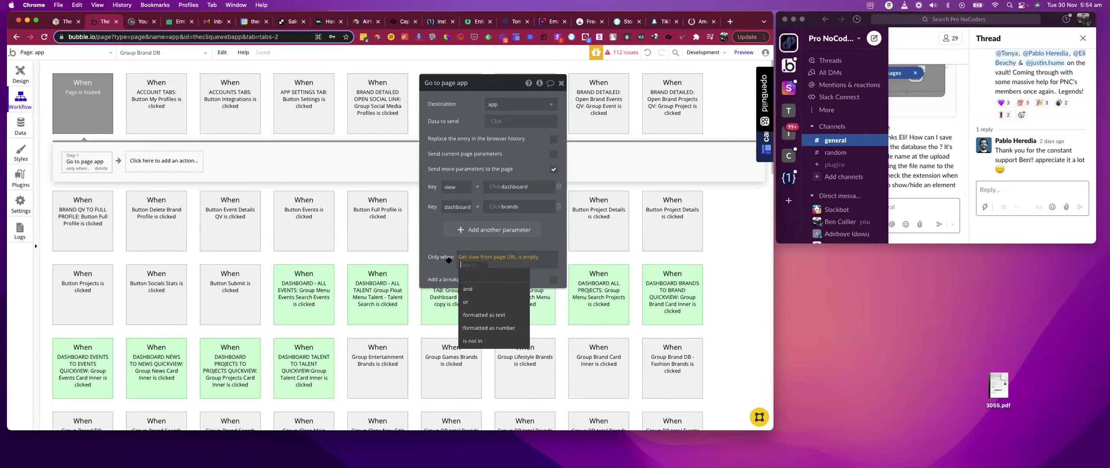
pyautogui.click(437, 250)
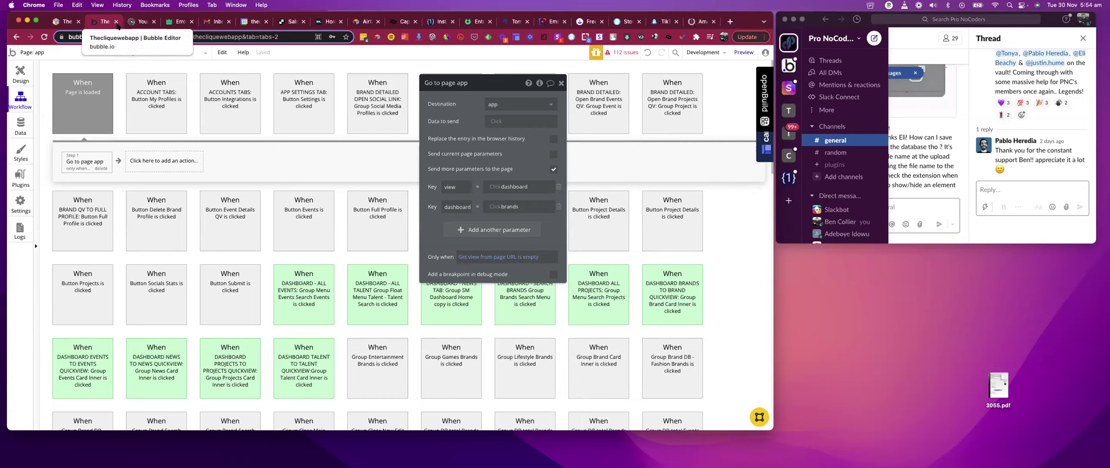
# Preview the app page from the design view and switch its dashboard to the talent section.
pyautogui.click(20, 73)
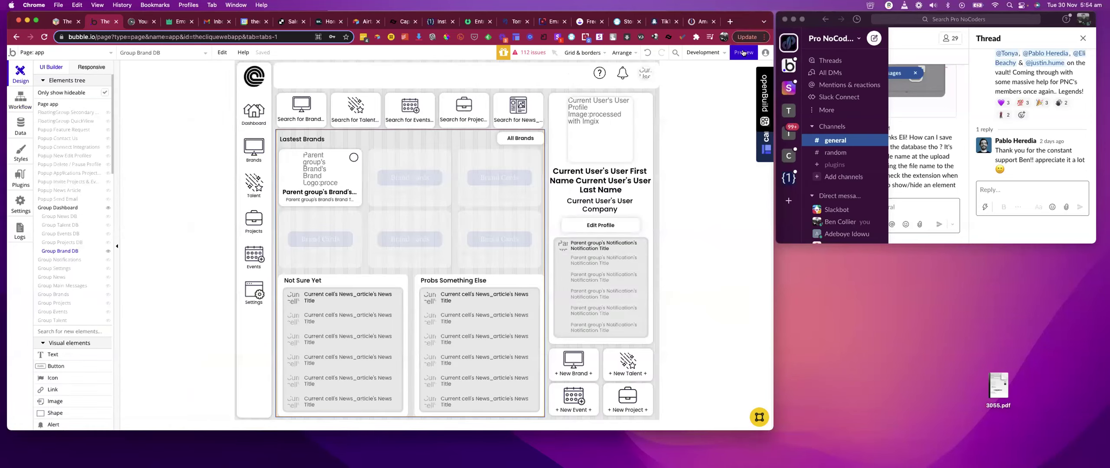
pyautogui.click(744, 52)
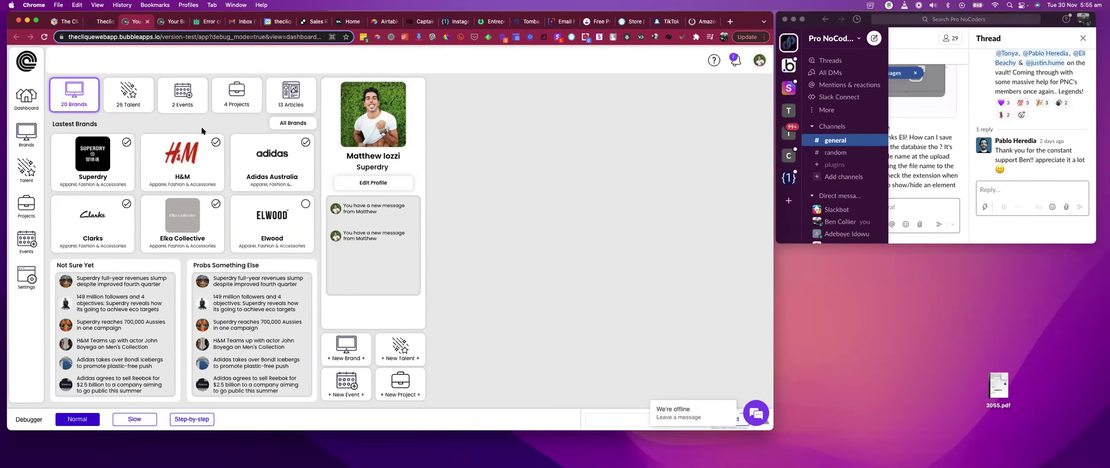
pyautogui.click(137, 104)
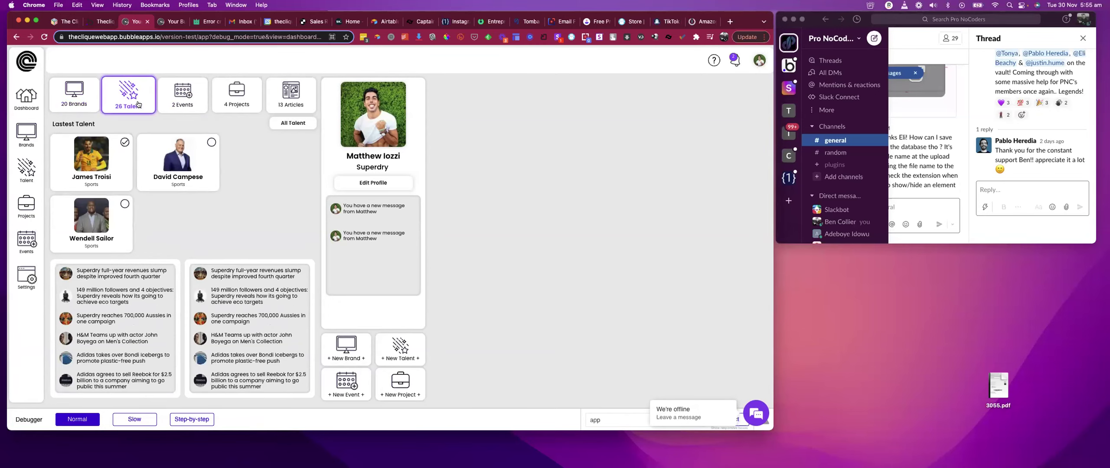
# Test the preview's side navigation by opening Brands Home and returning to the dashboard.
pyautogui.click(24, 133)
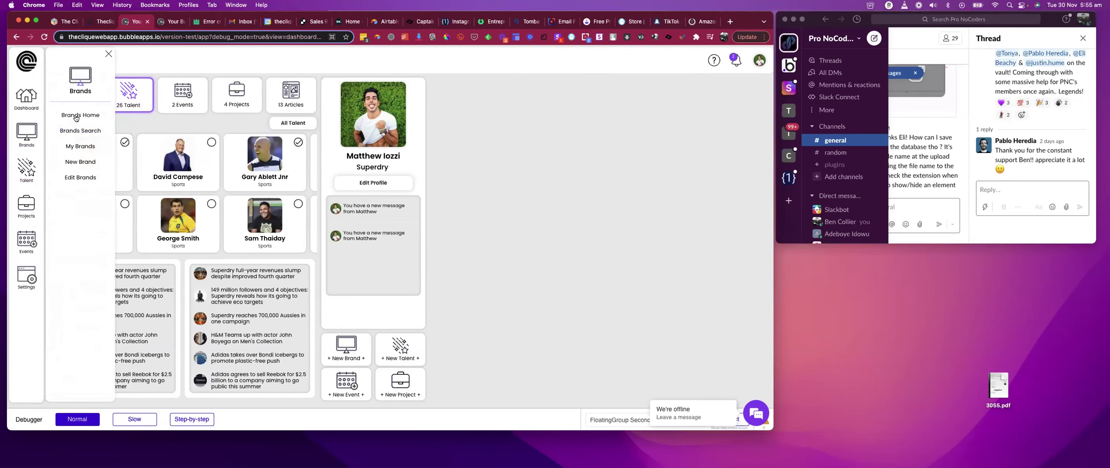
pyautogui.click(112, 141)
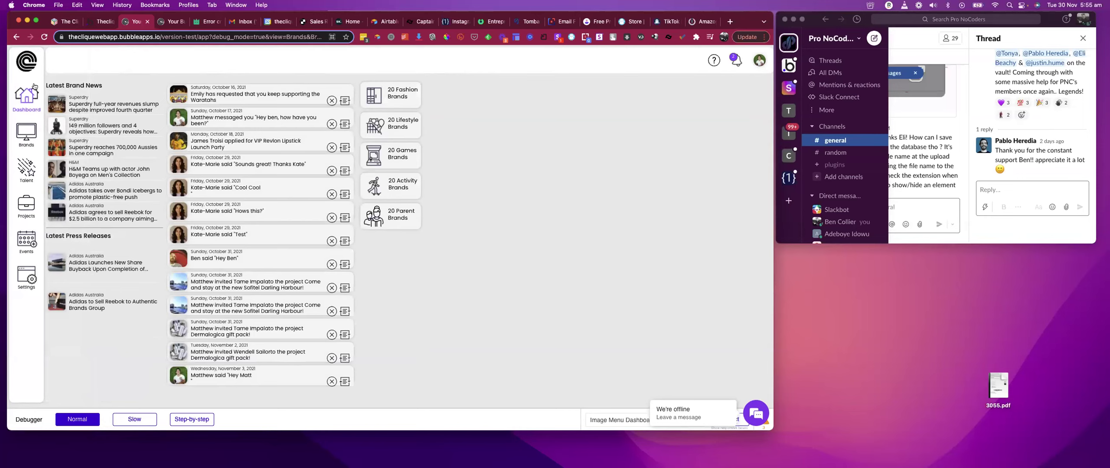
pyautogui.click(36, 59)
pyautogui.click(26, 96)
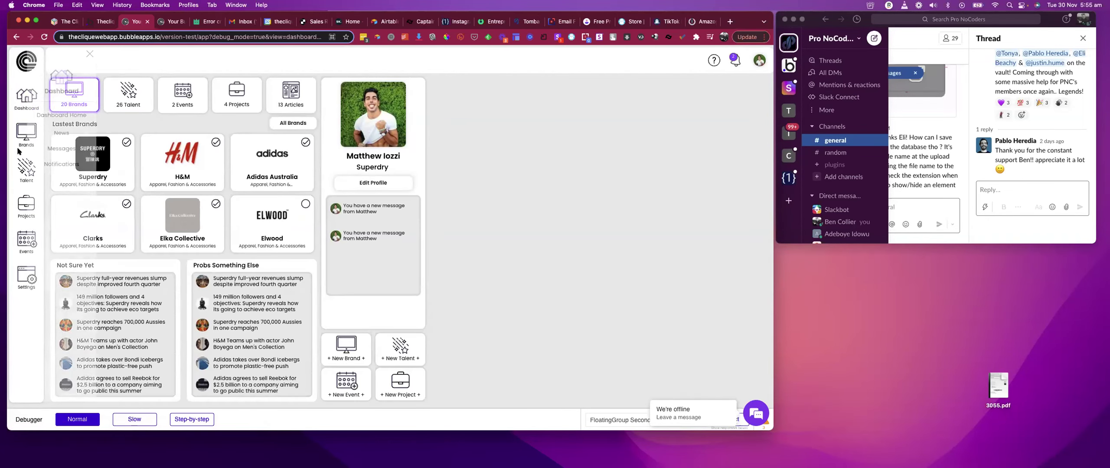
pyautogui.click(26, 165)
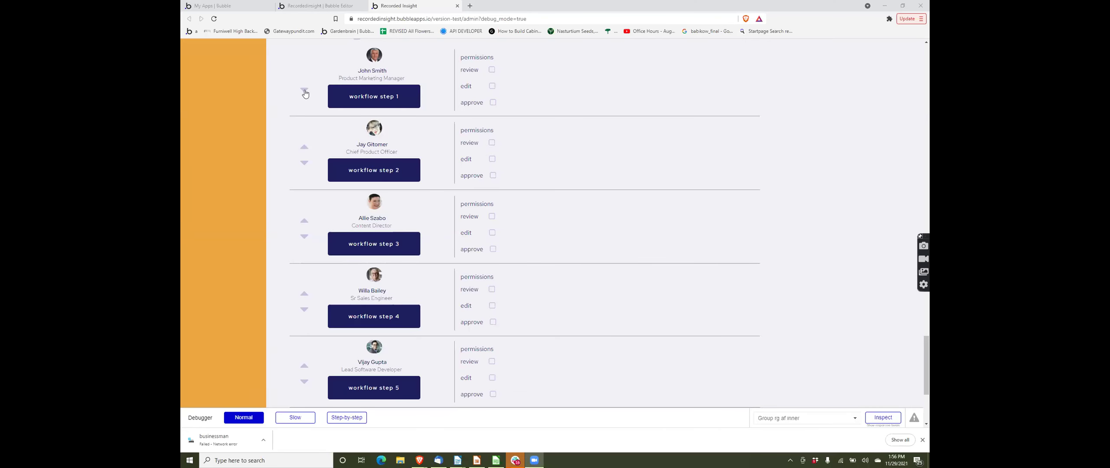
# Move the stakeholder at workflow step 2 down two places to workflow step 4 in the admin page preview.
pyautogui.click(304, 163)
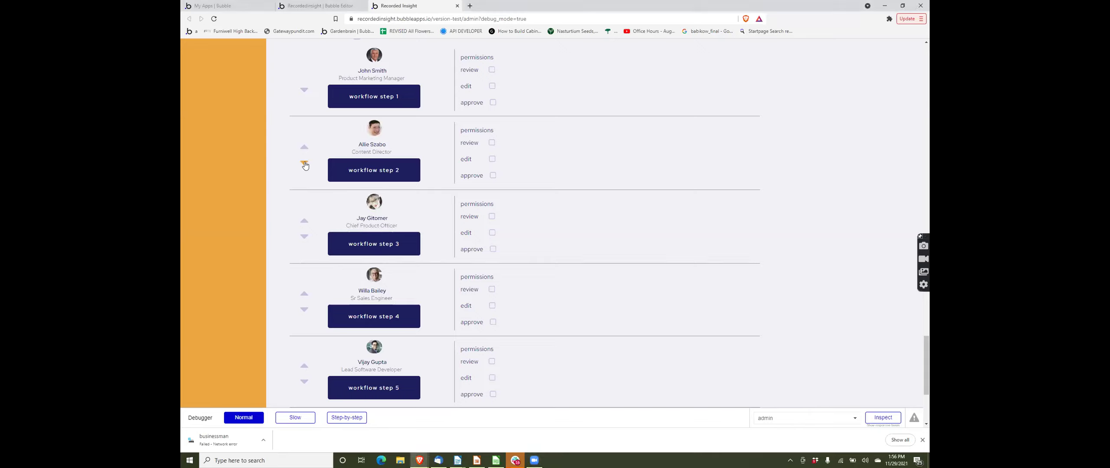
pyautogui.click(304, 238)
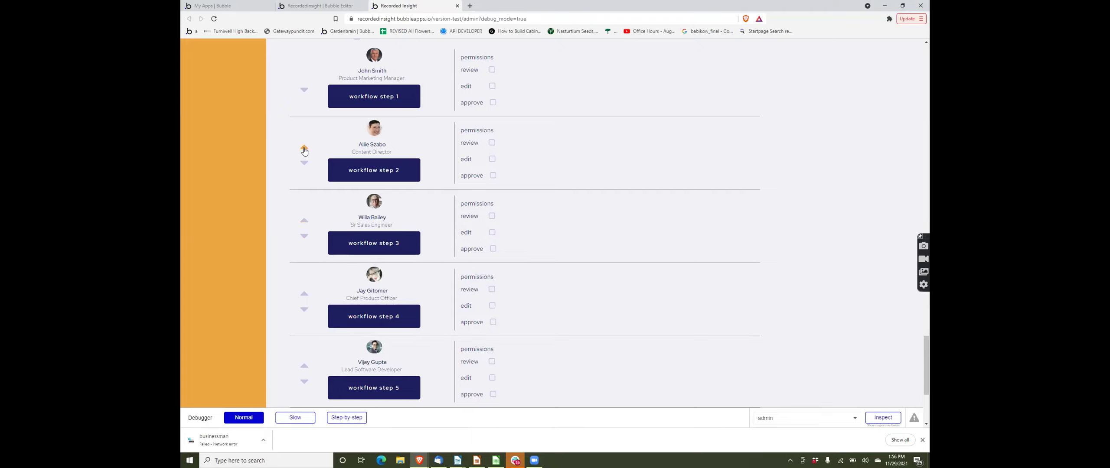
# Switch to the RecordedInsight editor's design view and examine the admin page's stakeholder layout with its reorder arrows and permissions.
pyautogui.click(338, 5)
pyautogui.click(194, 71)
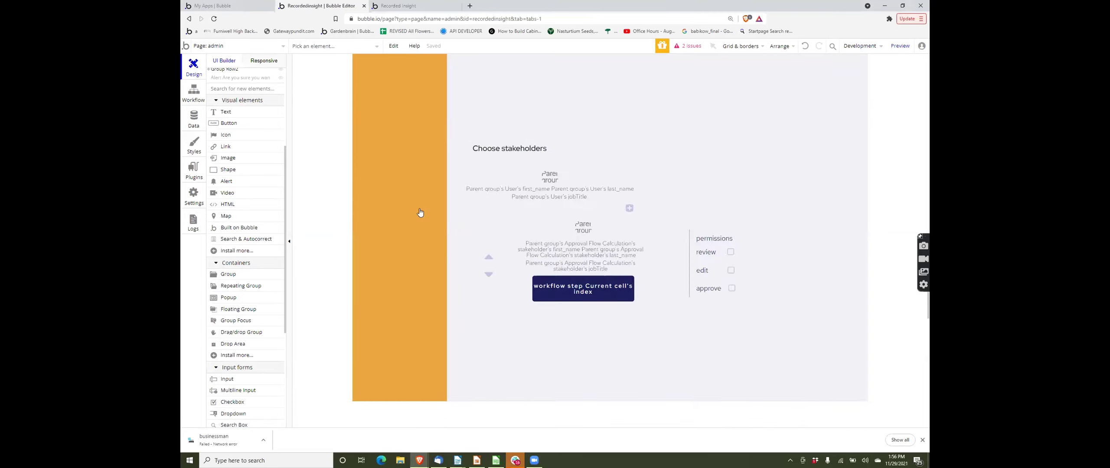
pyautogui.scroll(-7, 420, 212)
pyautogui.scroll(7, 420, 213)
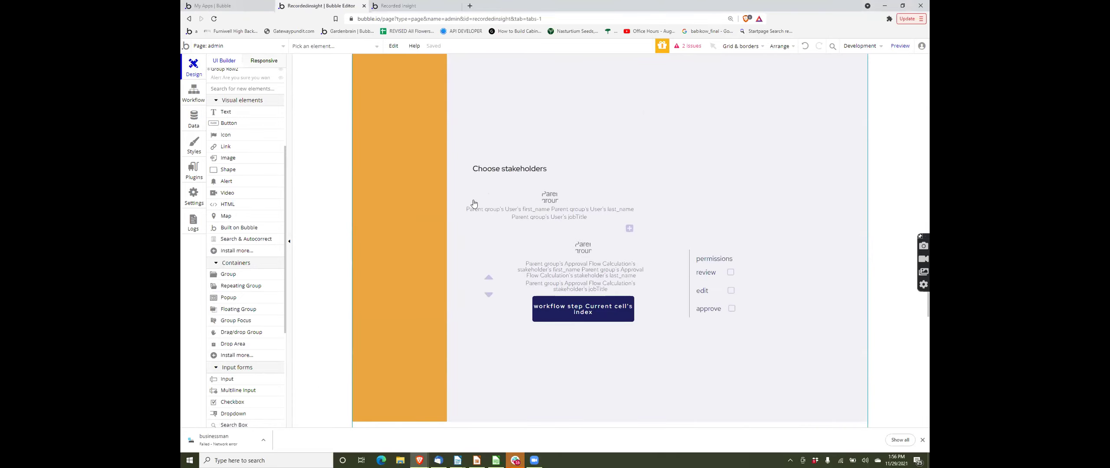